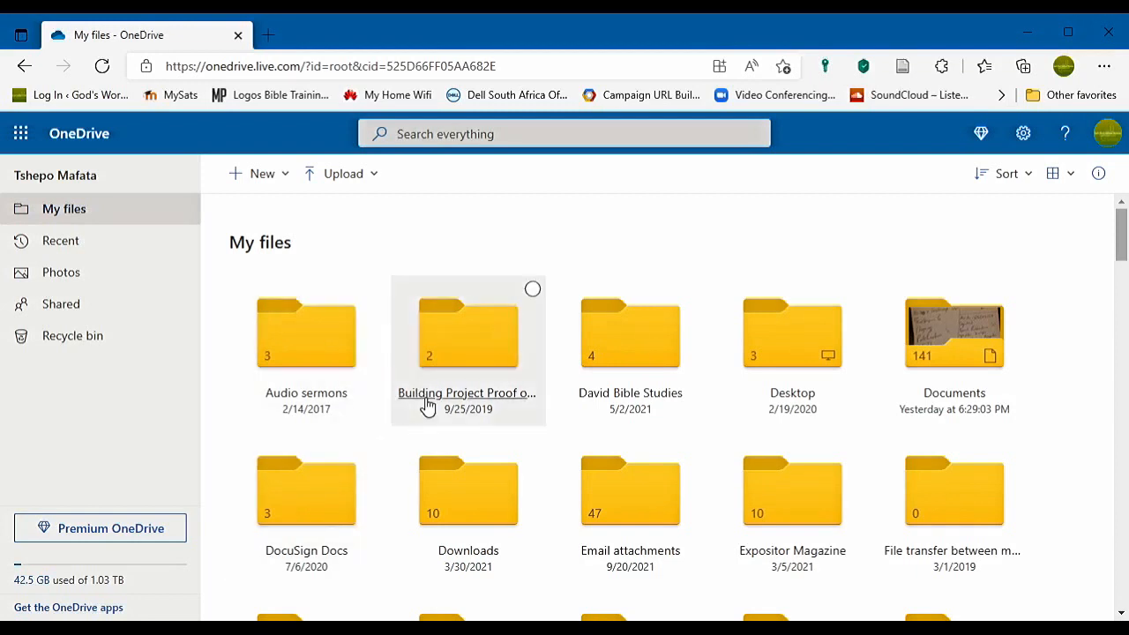
Open the shared items in OneDrive and view the available actions for the WBC OPENLP folder.
left_click(74, 308)
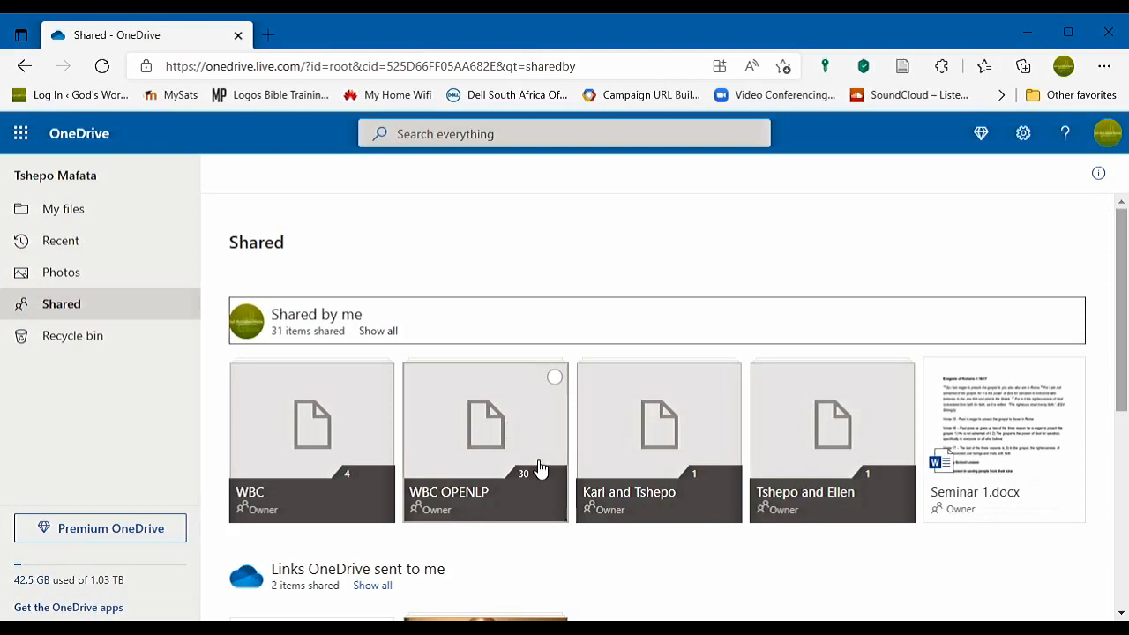
right_click(518, 423)
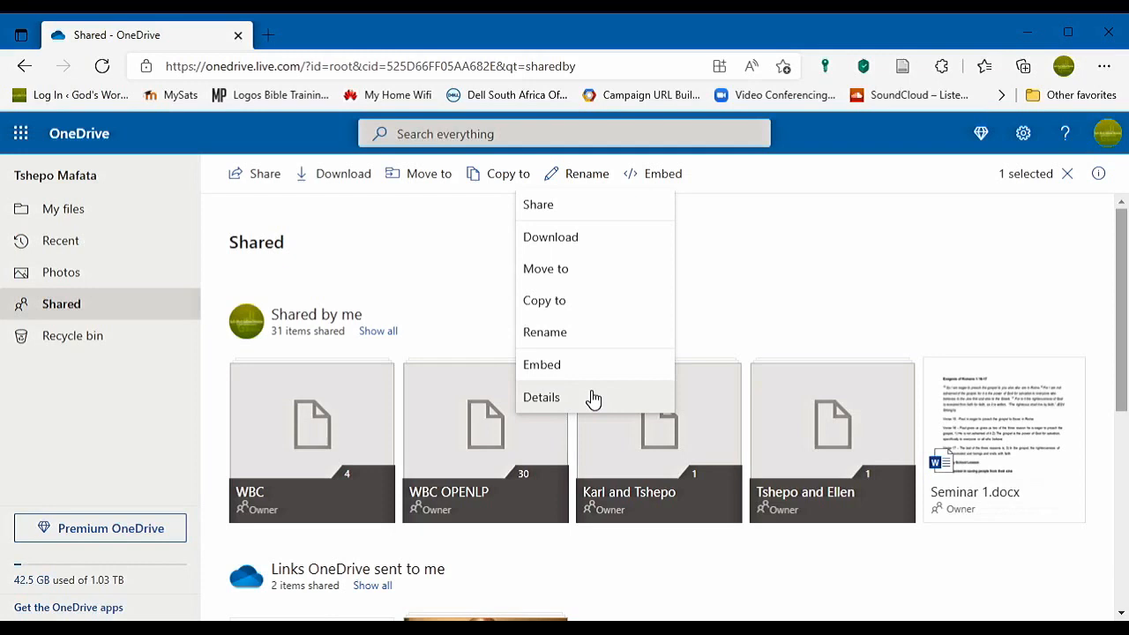
scroll(564, 441, "down", 5)
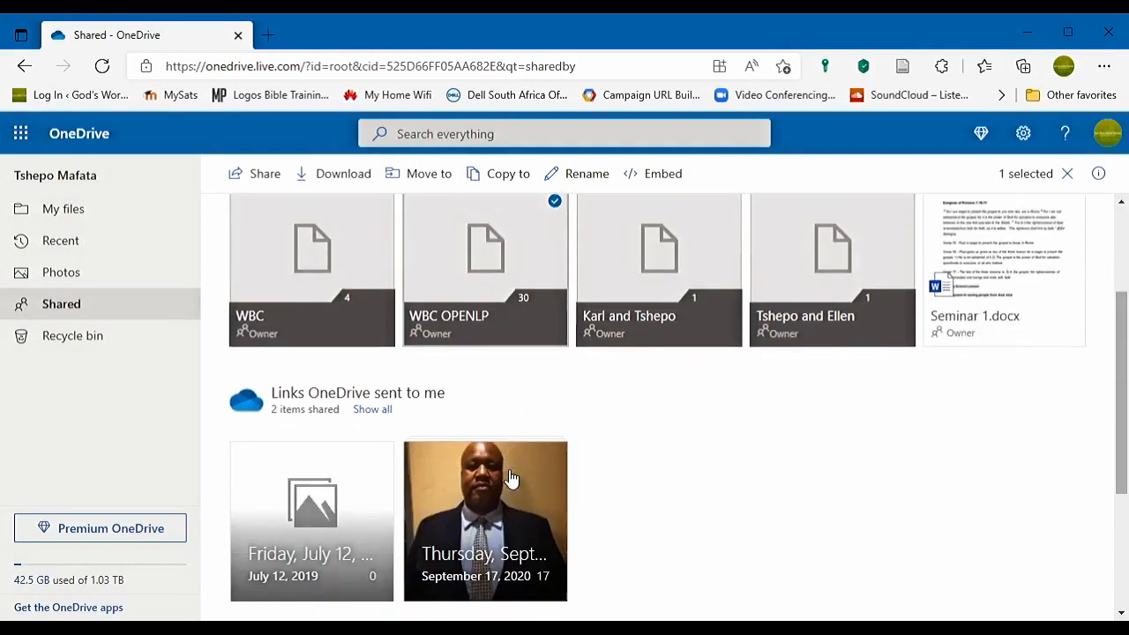
scroll(511, 480, "down", 1)
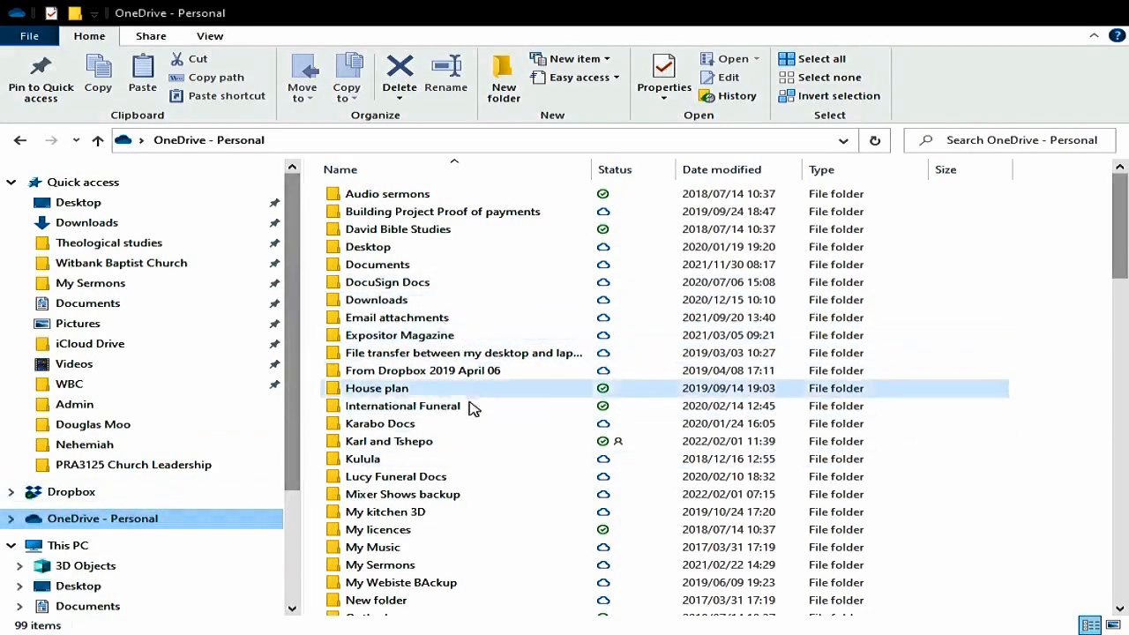
Switch to File Explorer and open the WBC folder in OneDrive - Personal.
scroll(471, 471, "down", 3)
scroll(471, 471, "down", 4)
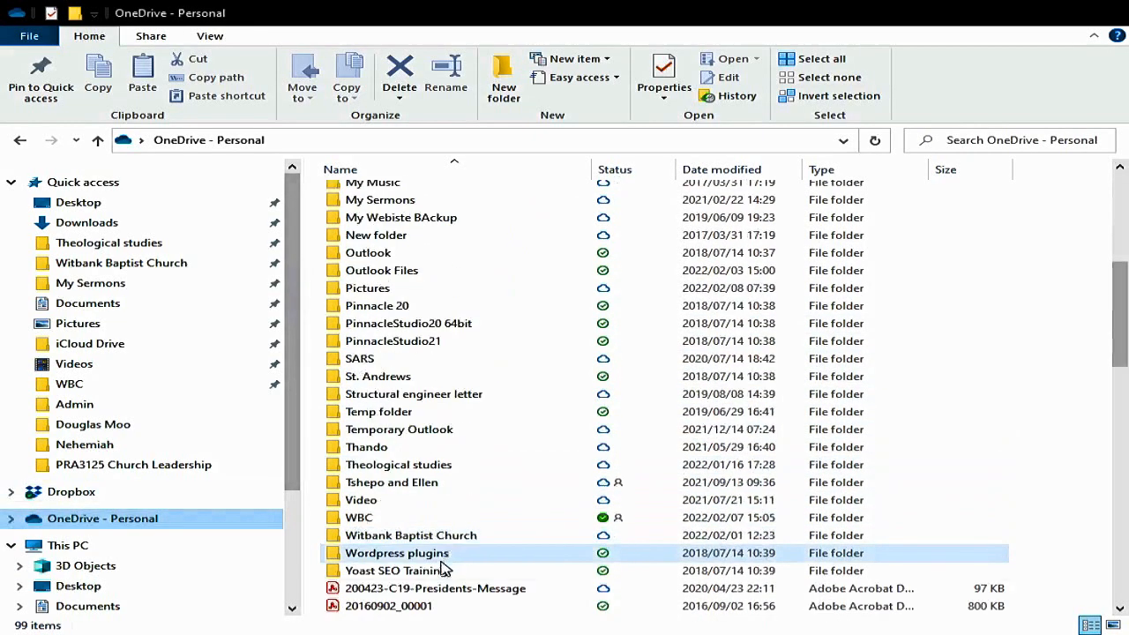
double_click(384, 521)
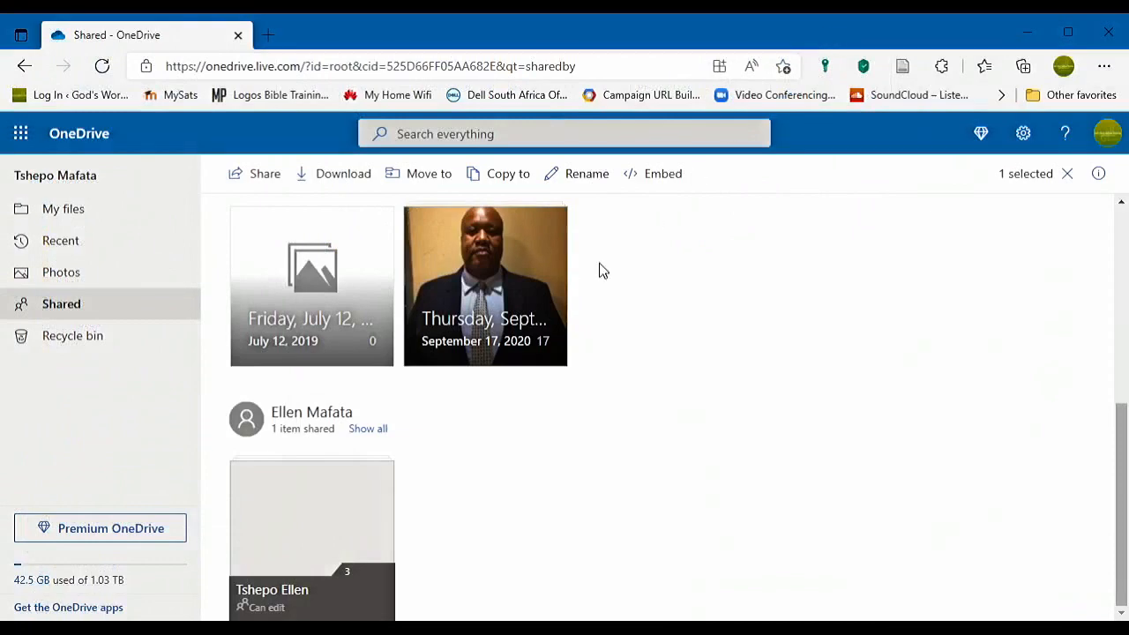
Switch back to OneDrive in the browser and view the available actions for WBC OPENLP and for the folder shared by another person.
scroll(384, 507, "up", 5)
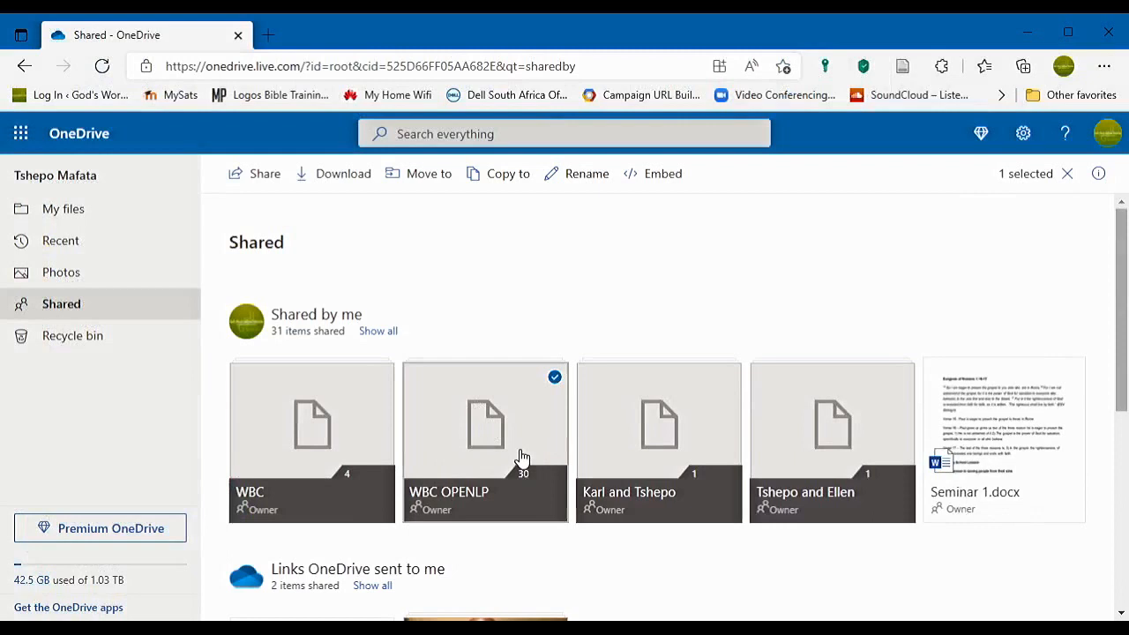
right_click(517, 420)
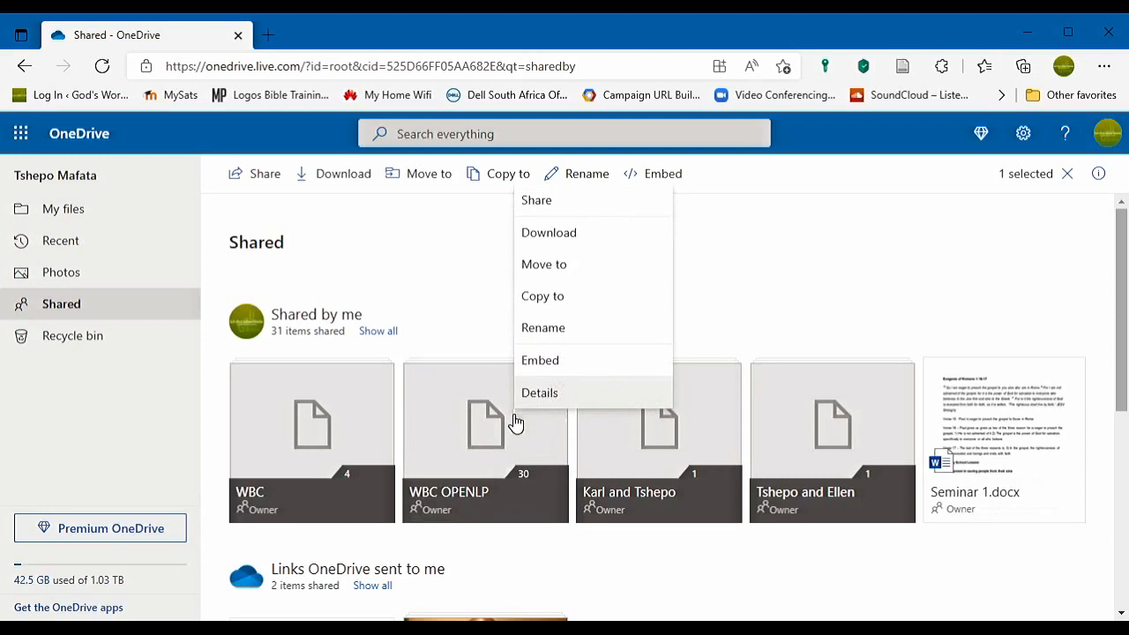
scroll(517, 424, "down", 5)
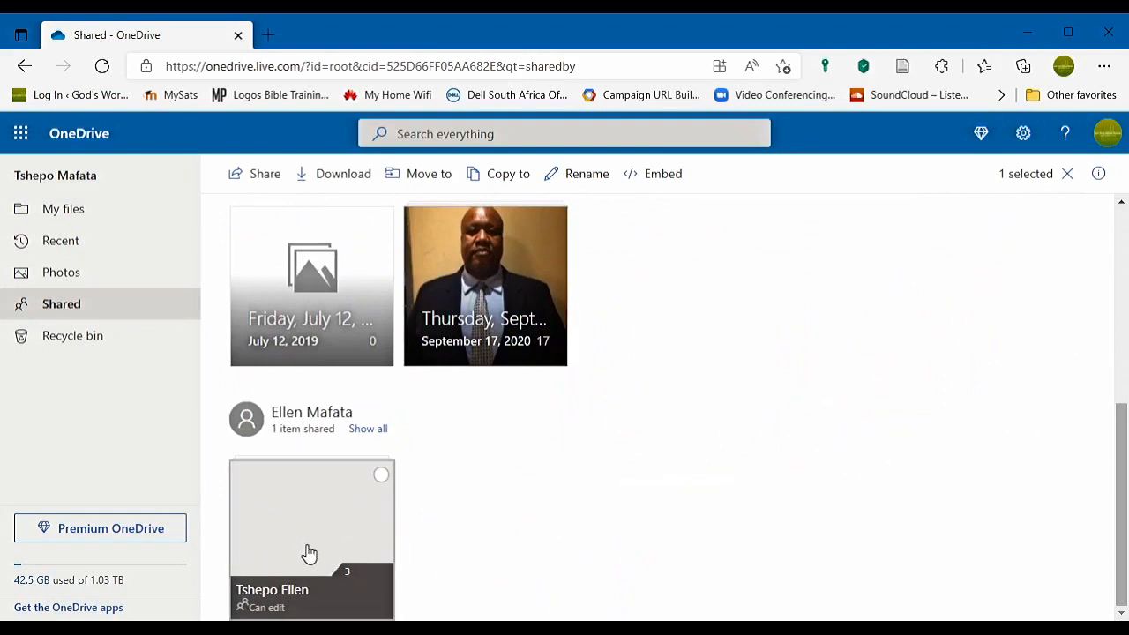
left_click(313, 517)
right_click(313, 517)
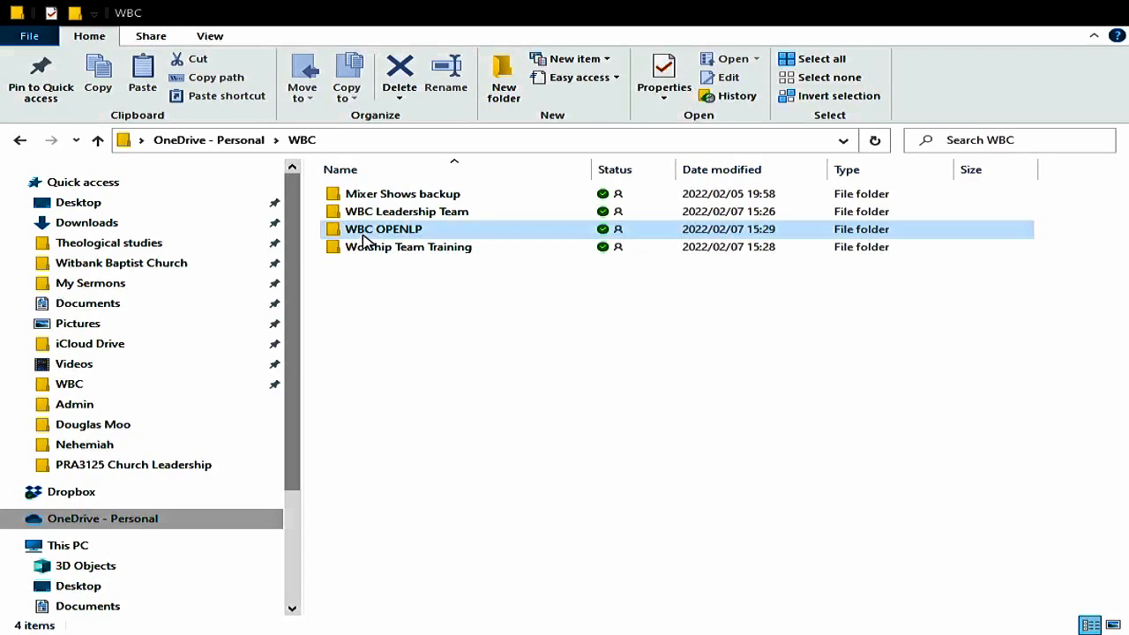
Switch to File Explorer, reopen the WBC folder from OneDrive - Personal and locate the WBC OPENLP folder.
left_click(429, 308)
left_click(432, 254)
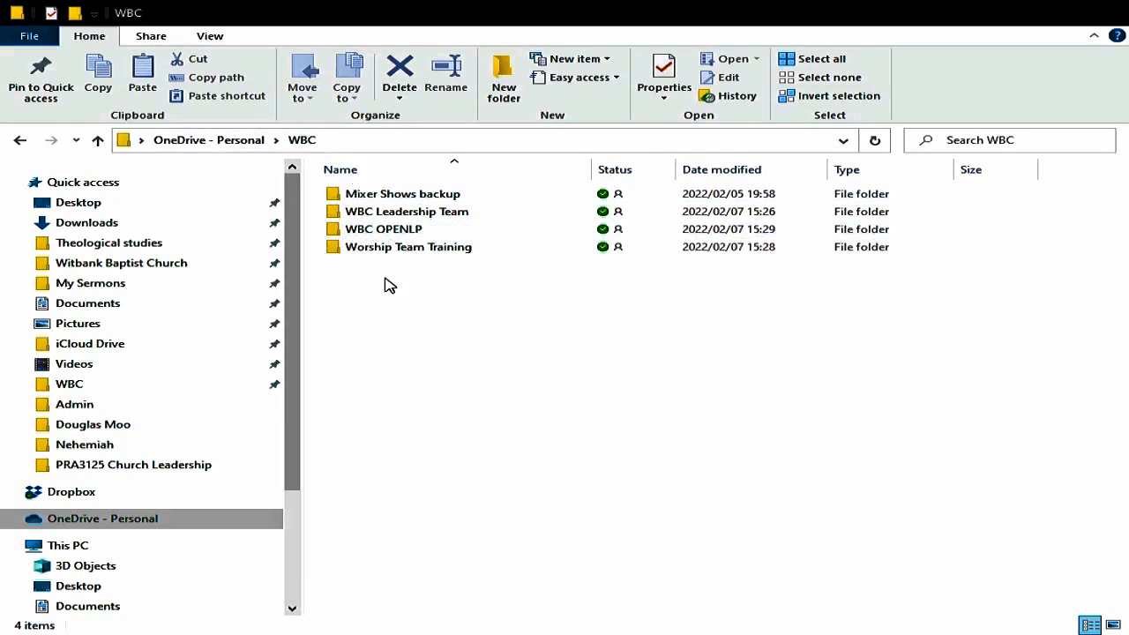
left_click(147, 522)
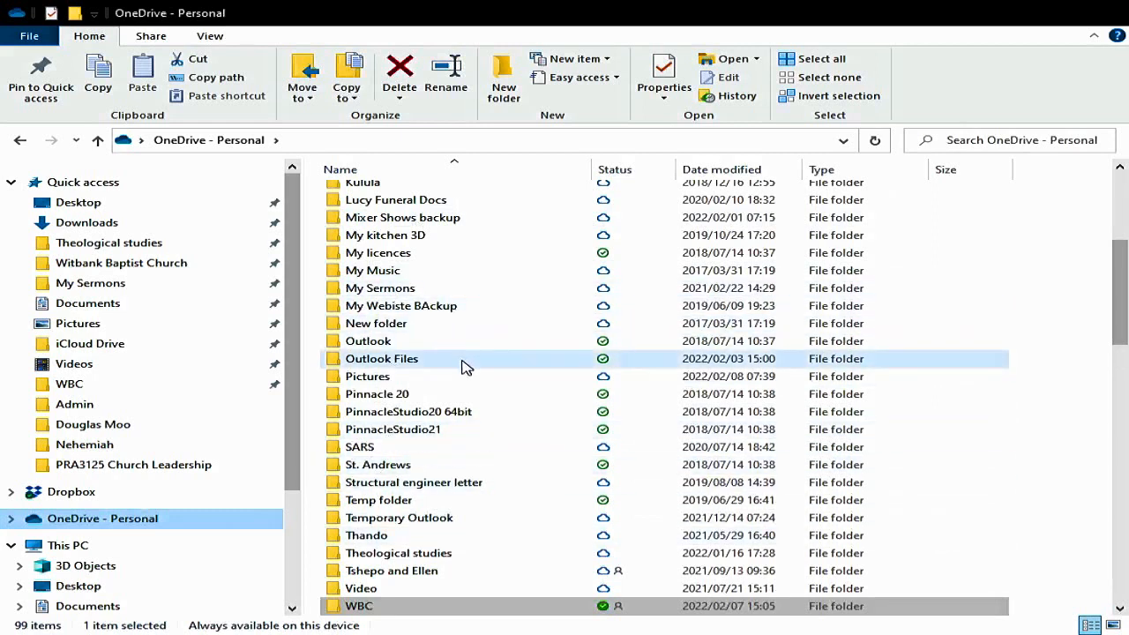
double_click(394, 613)
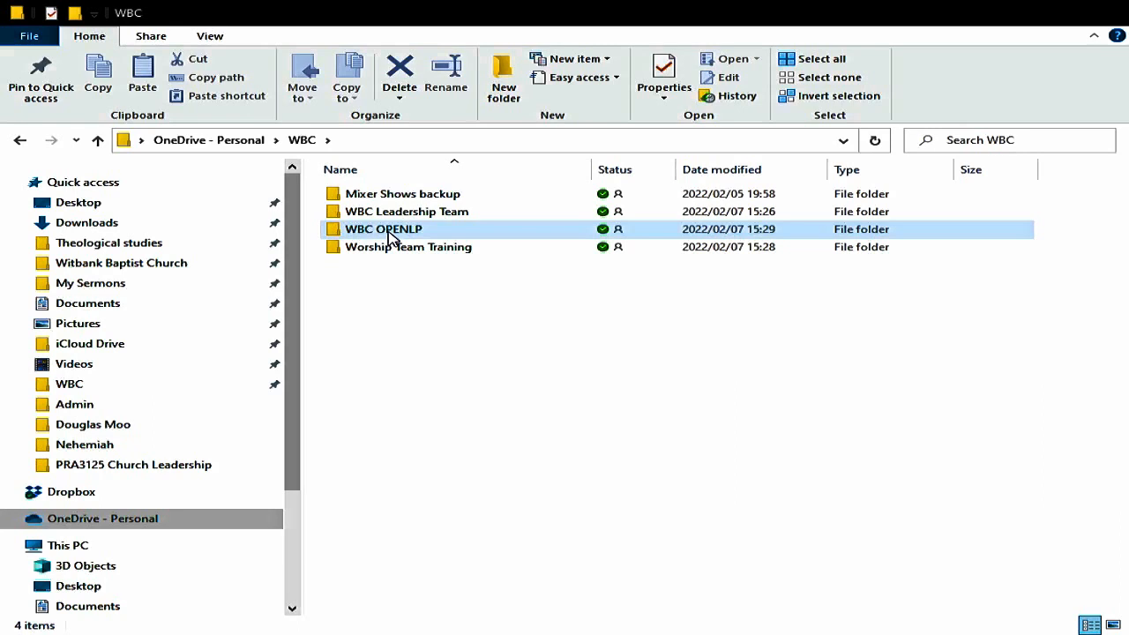
left_click(389, 236)
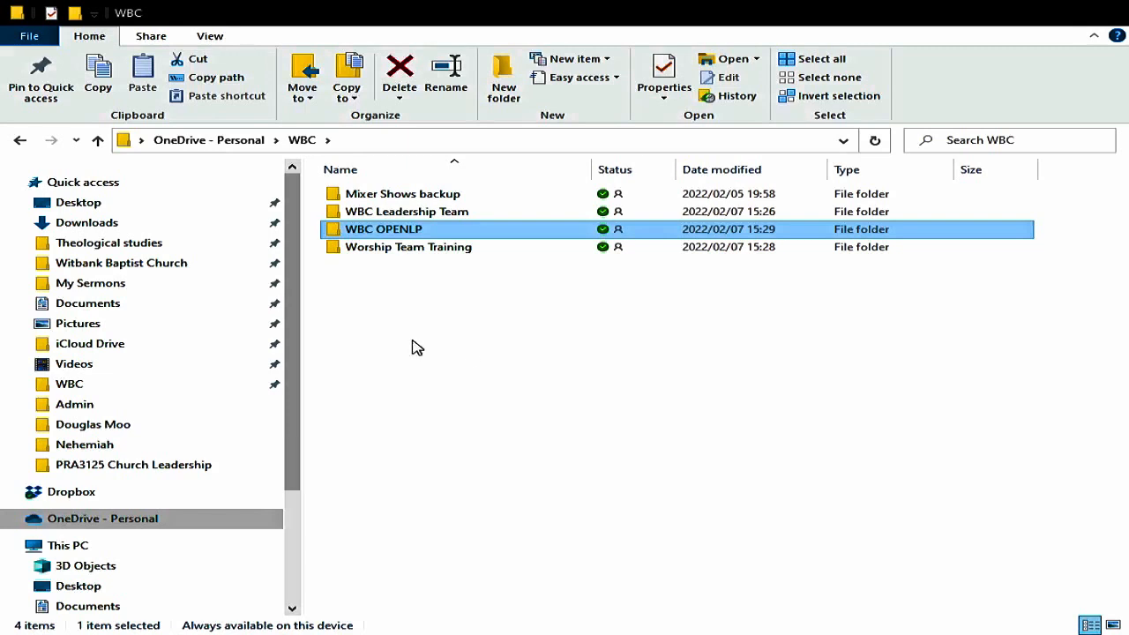
left_click(715, 313)
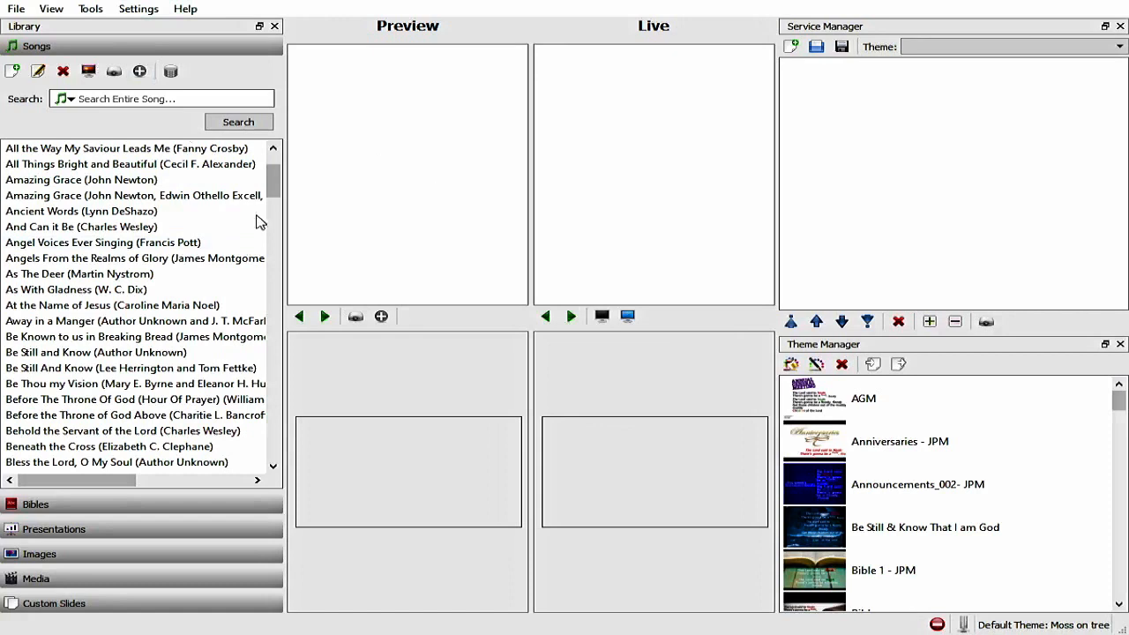
Switch to OpenLP and open the advanced configuration settings containing the data location.
left_click(137, 12)
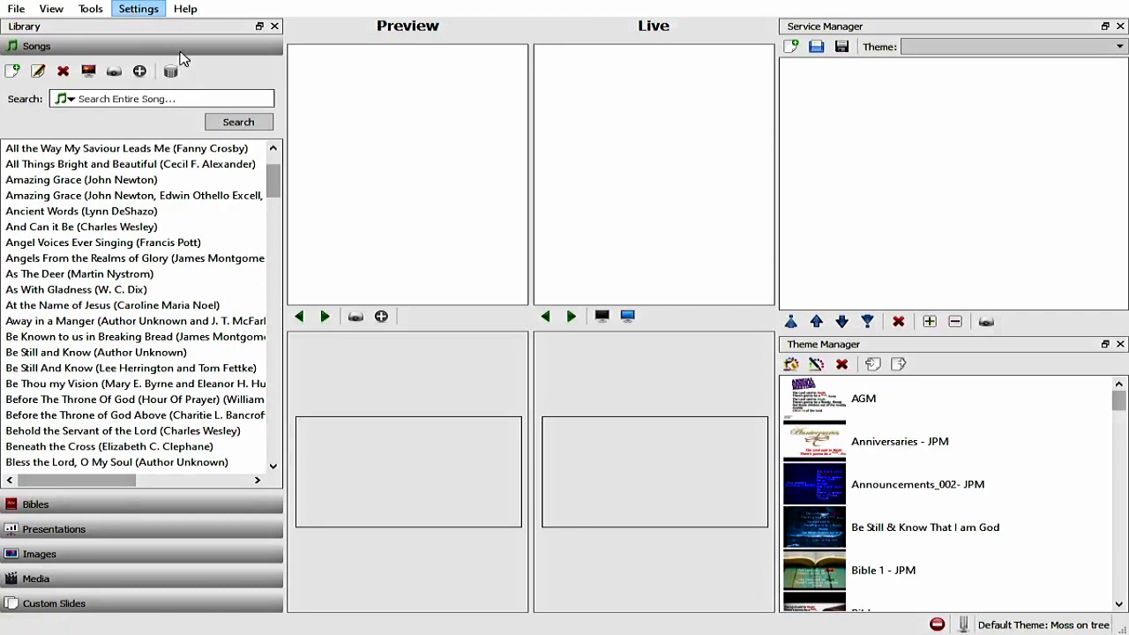
left_click(176, 105)
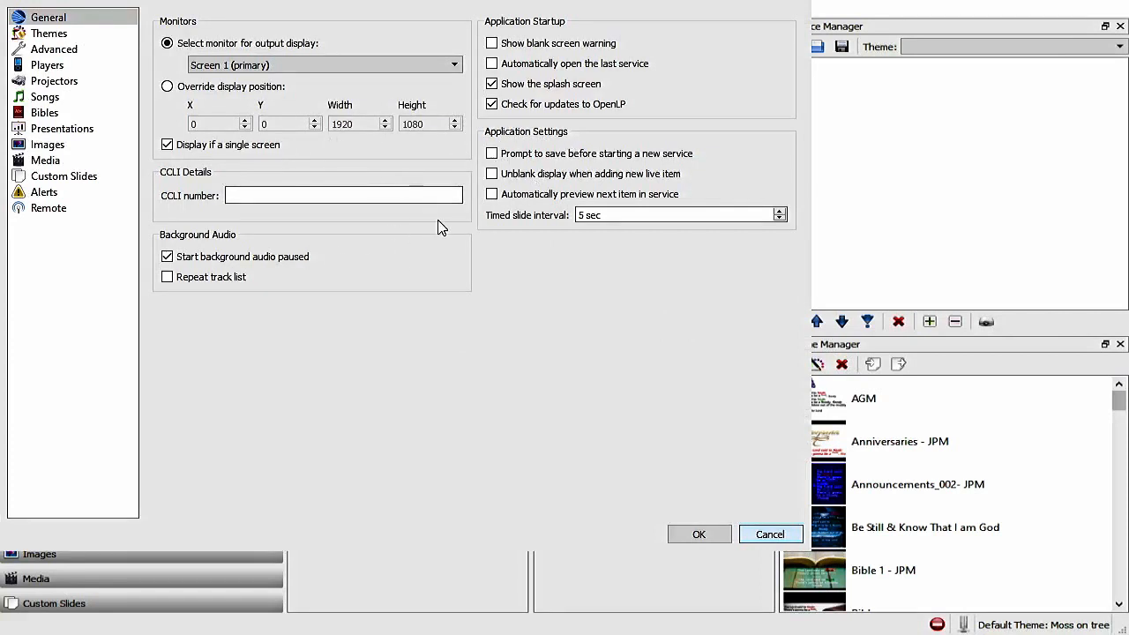
left_click(82, 57)
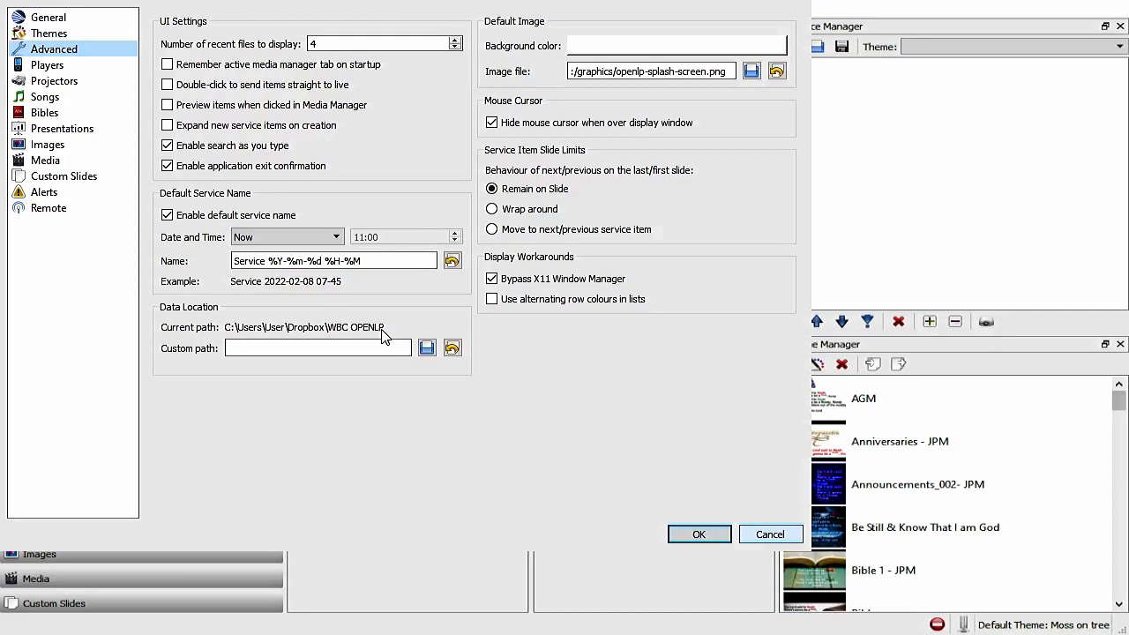
left_click(428, 349)
left_click(425, 350)
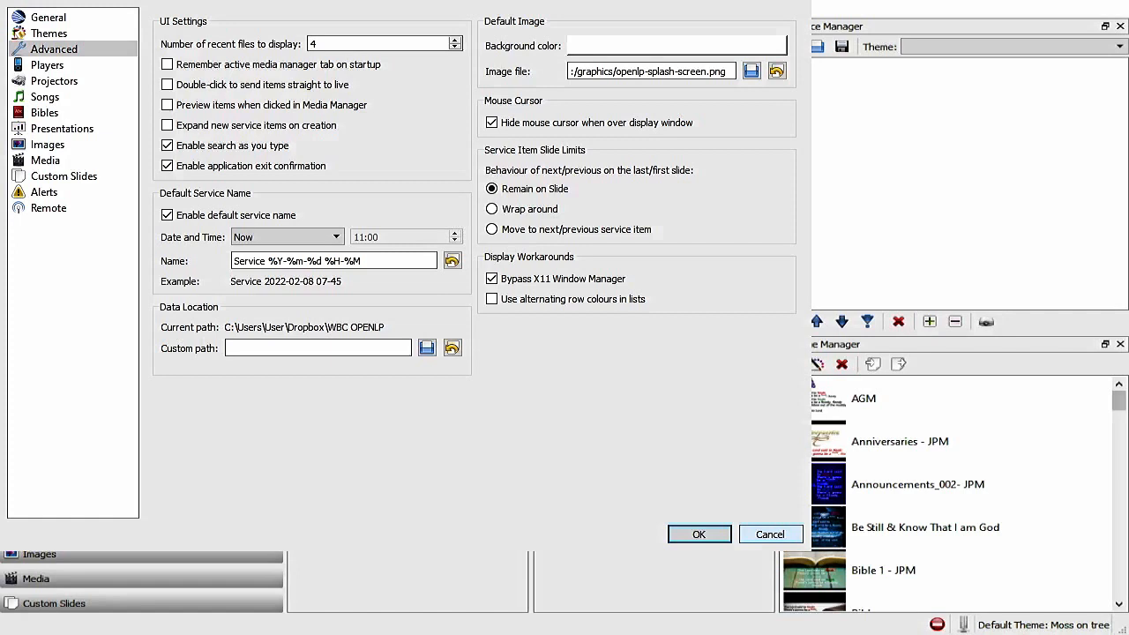
left_click(427, 347)
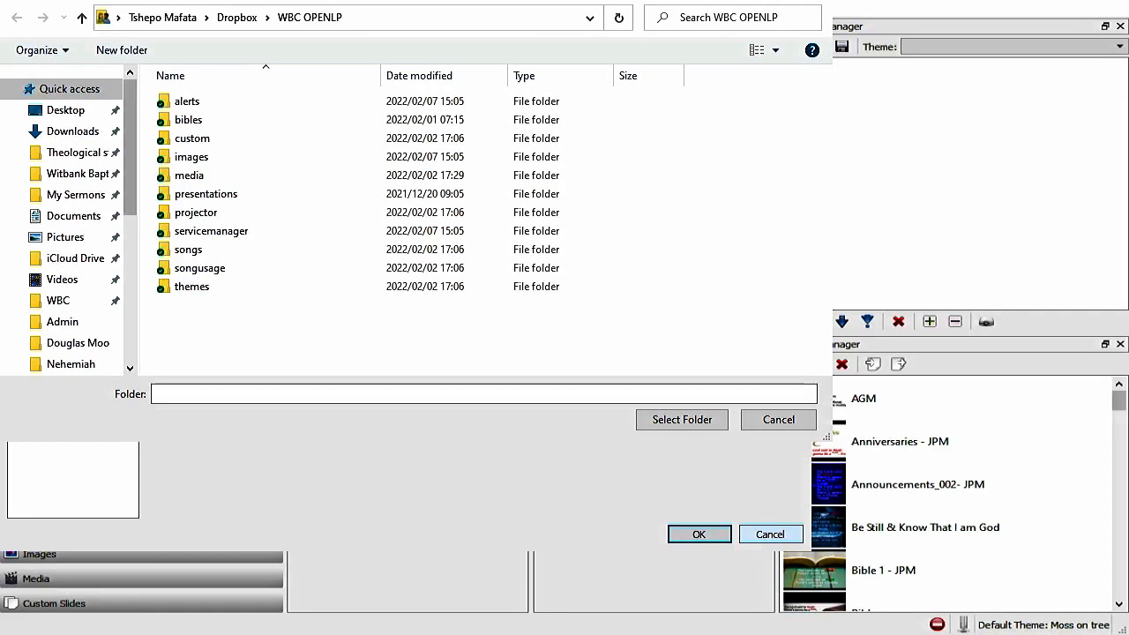
left_click(661, 159)
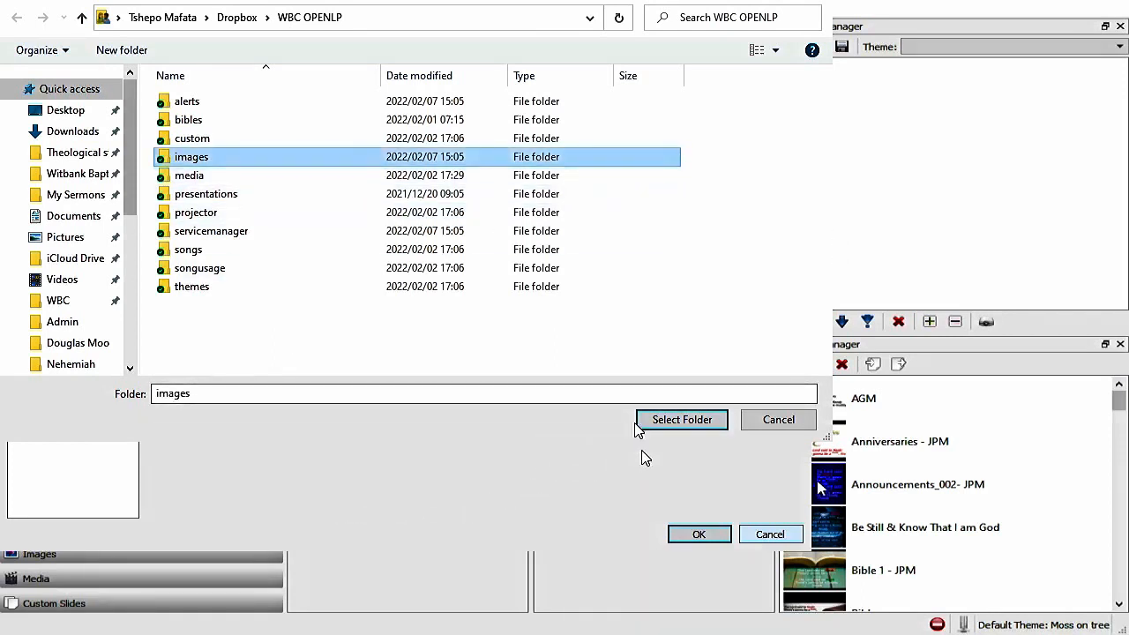
left_click(773, 422)
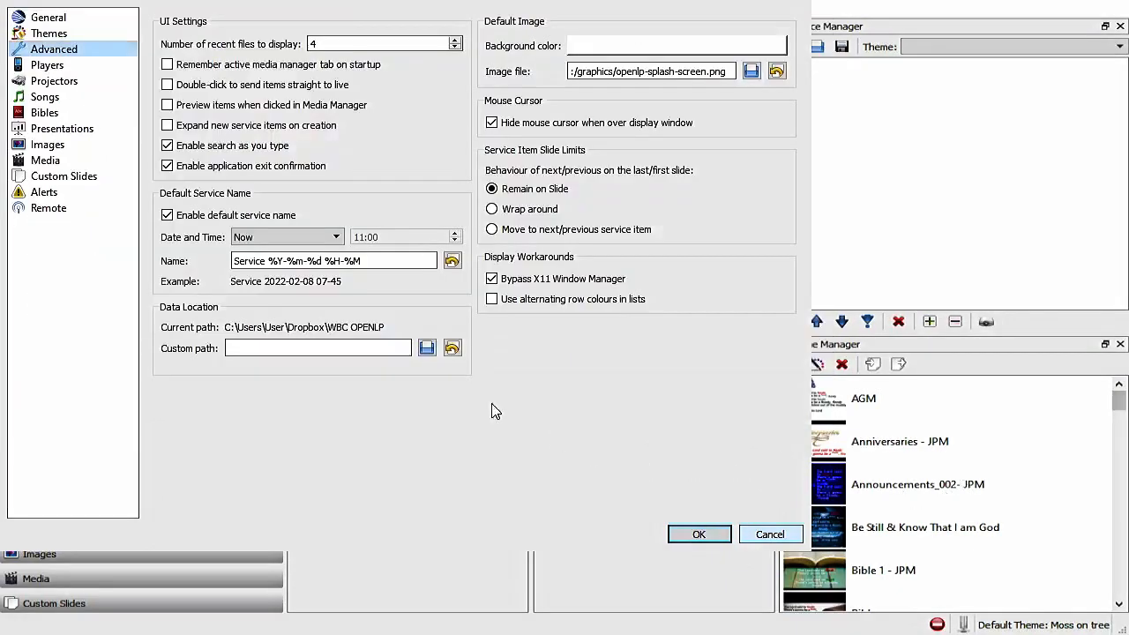
Set the data location to OneDrive - Personal > WBC > WBC OPENLP, accepting the directory change and the replacement of its existing data files.
left_click(425, 347)
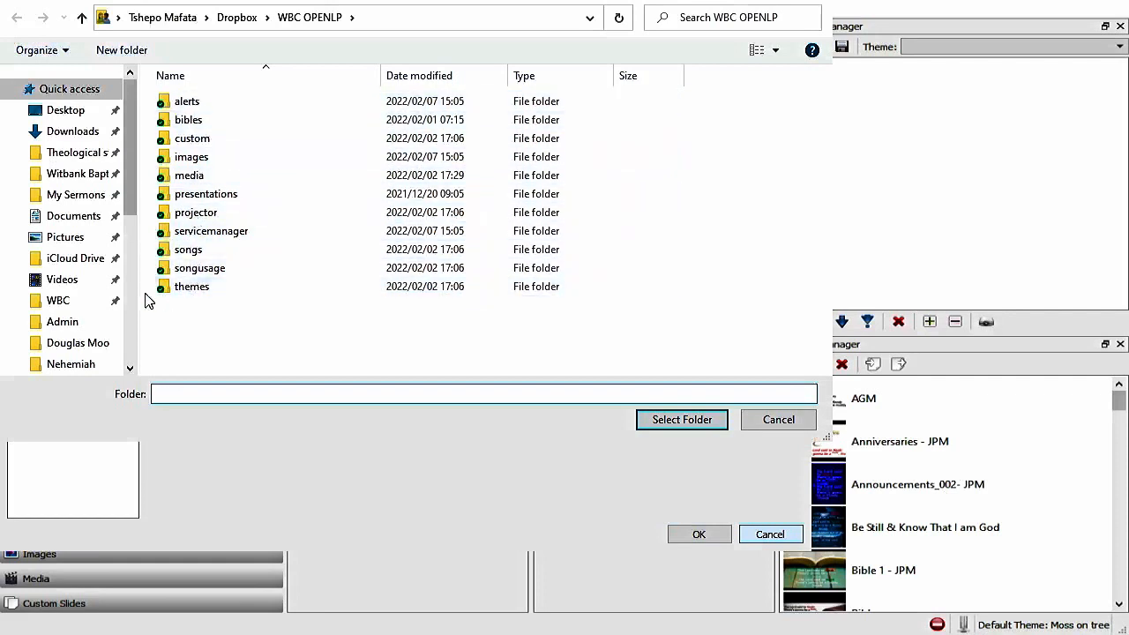
scroll(84, 239, "down", 3)
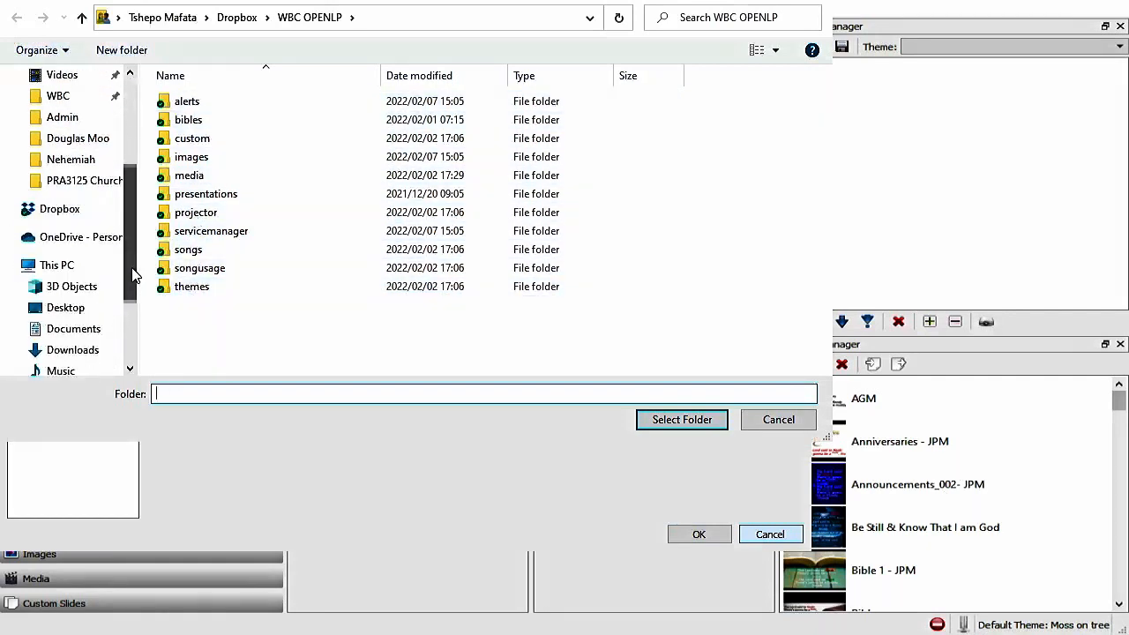
left_click(78, 238)
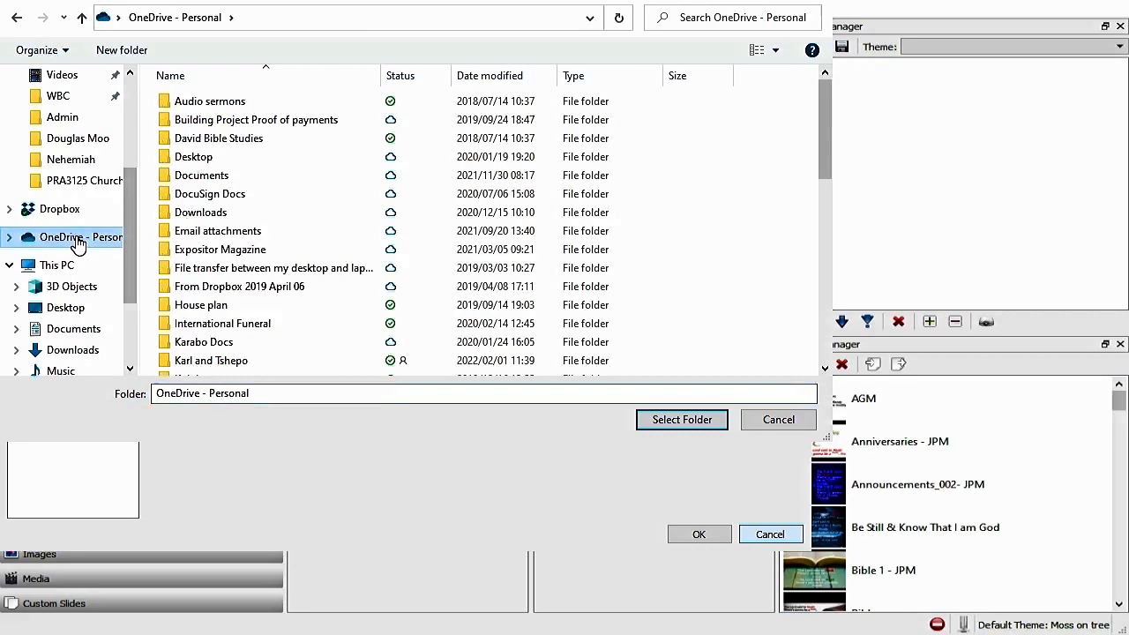
scroll(277, 256, "down", 9)
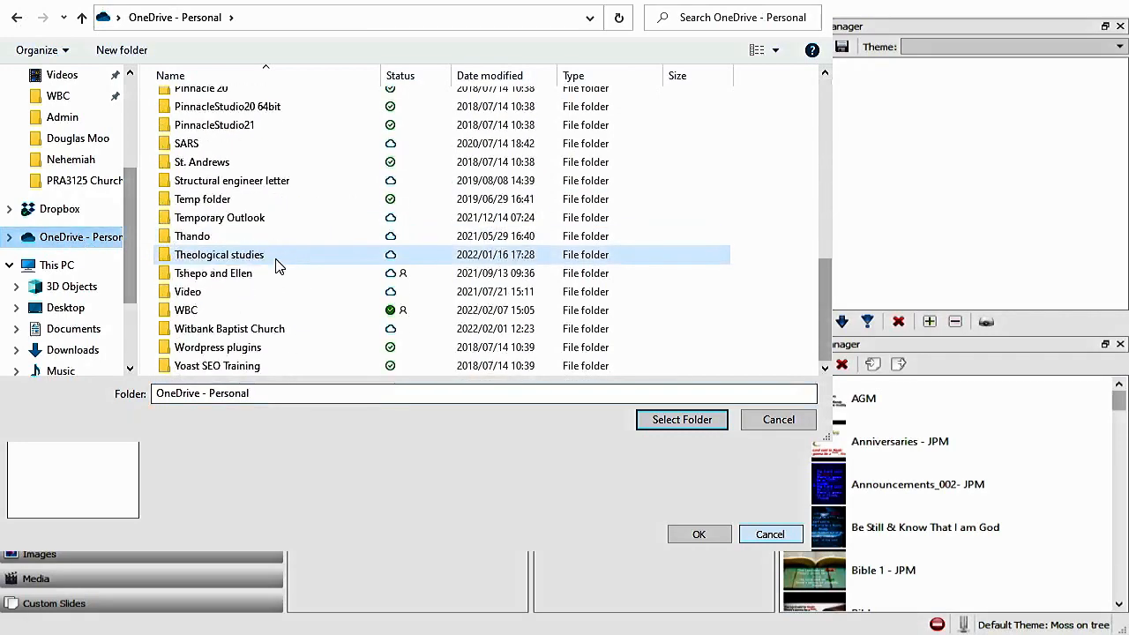
double_click(221, 317)
left_click(227, 142)
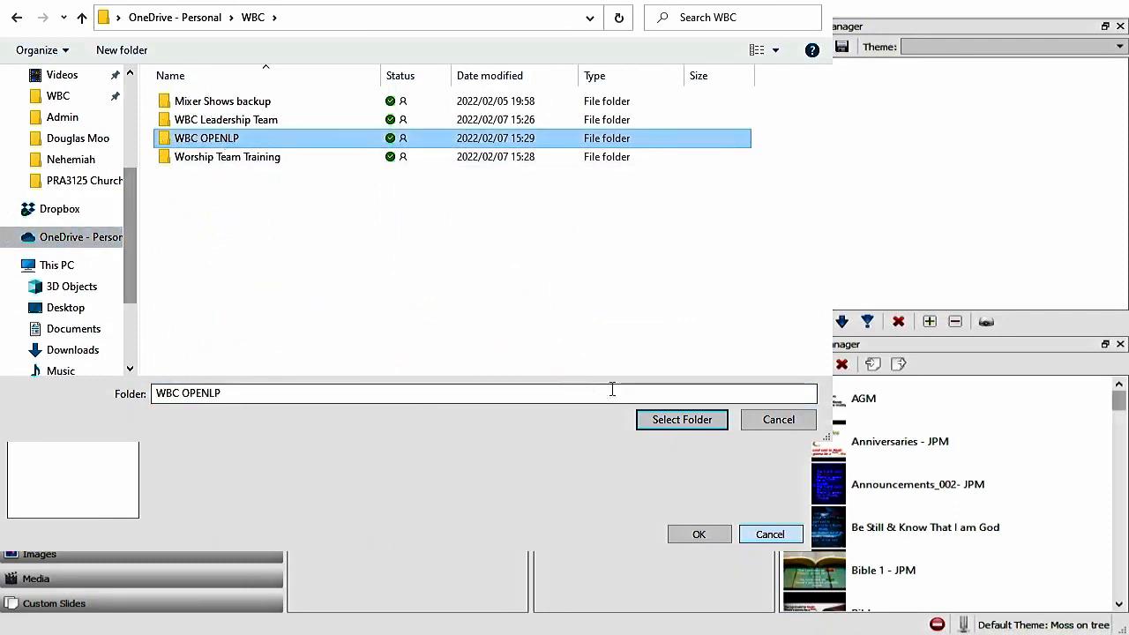
left_click(680, 421)
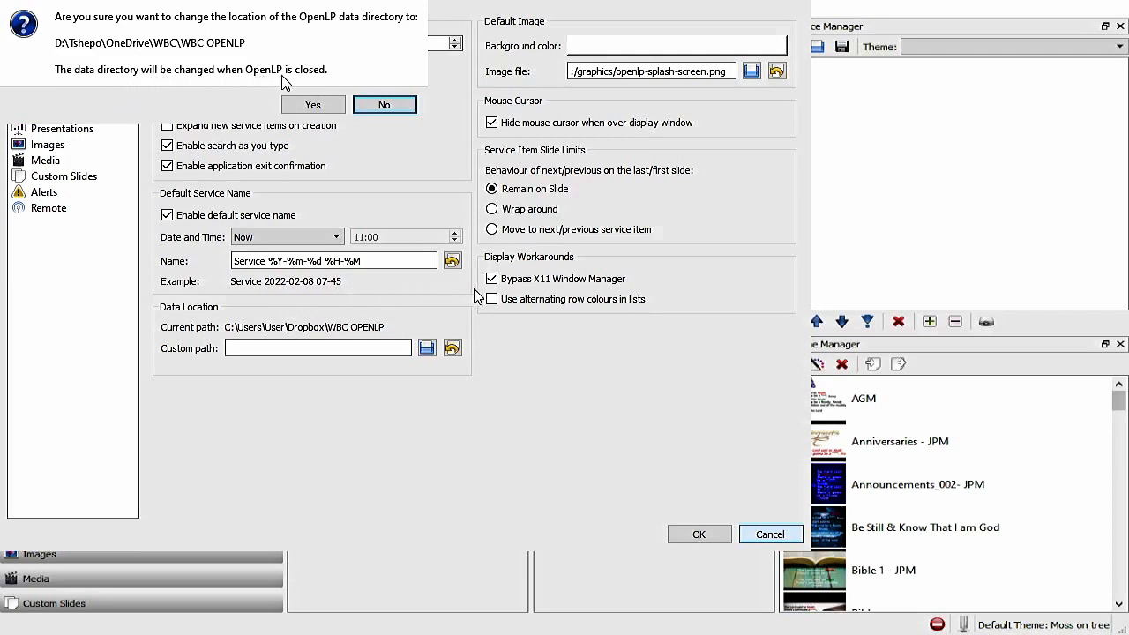
left_click(315, 106)
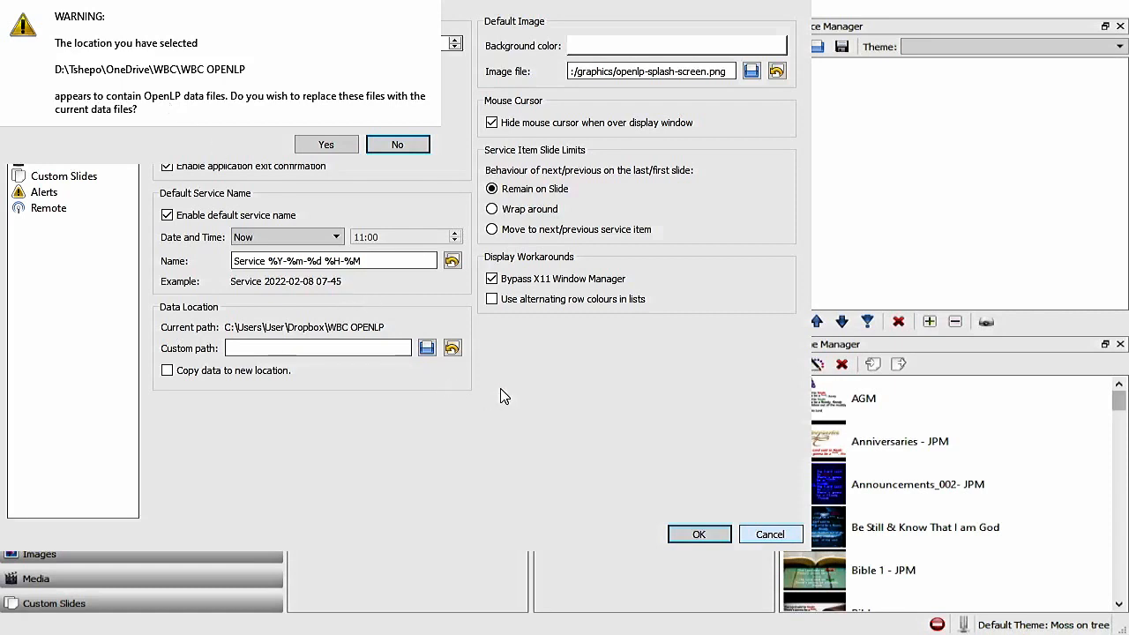
left_click(326, 145)
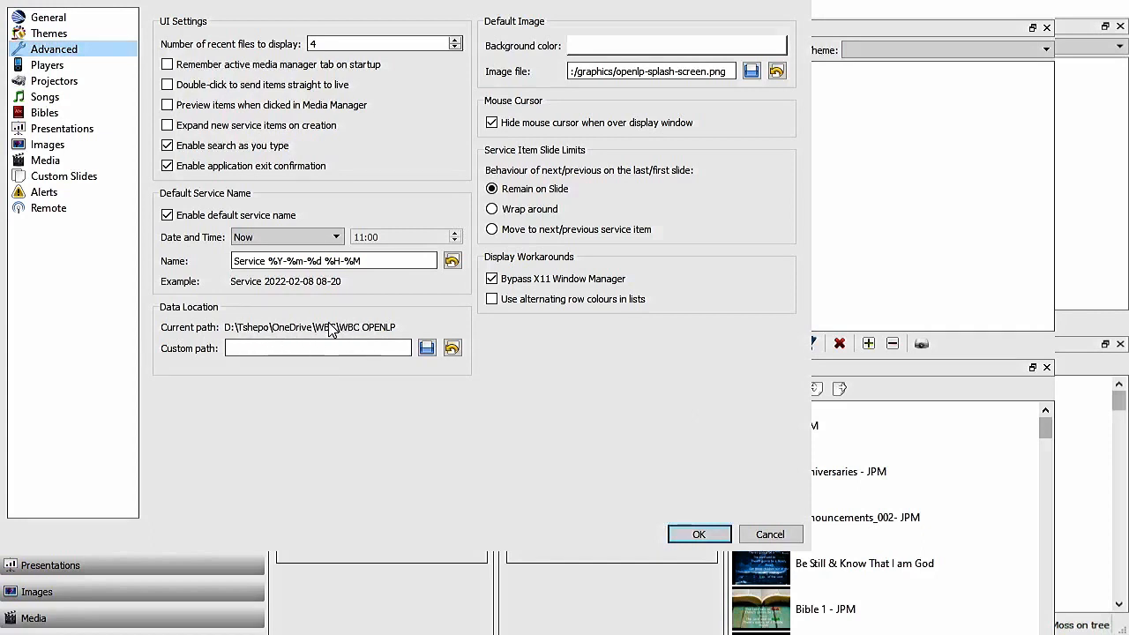
Close the settings and examine the song library and the theme list loaded from the new data location.
left_click(724, 534)
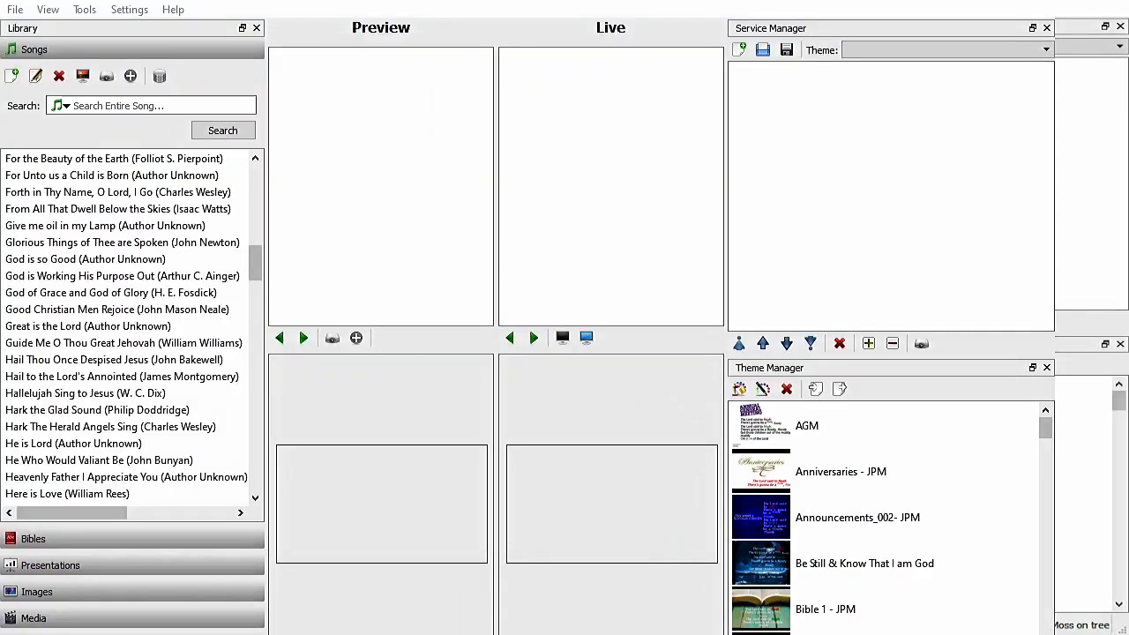
scroll(174, 316, "down", 2)
scroll(174, 310, "down", 1)
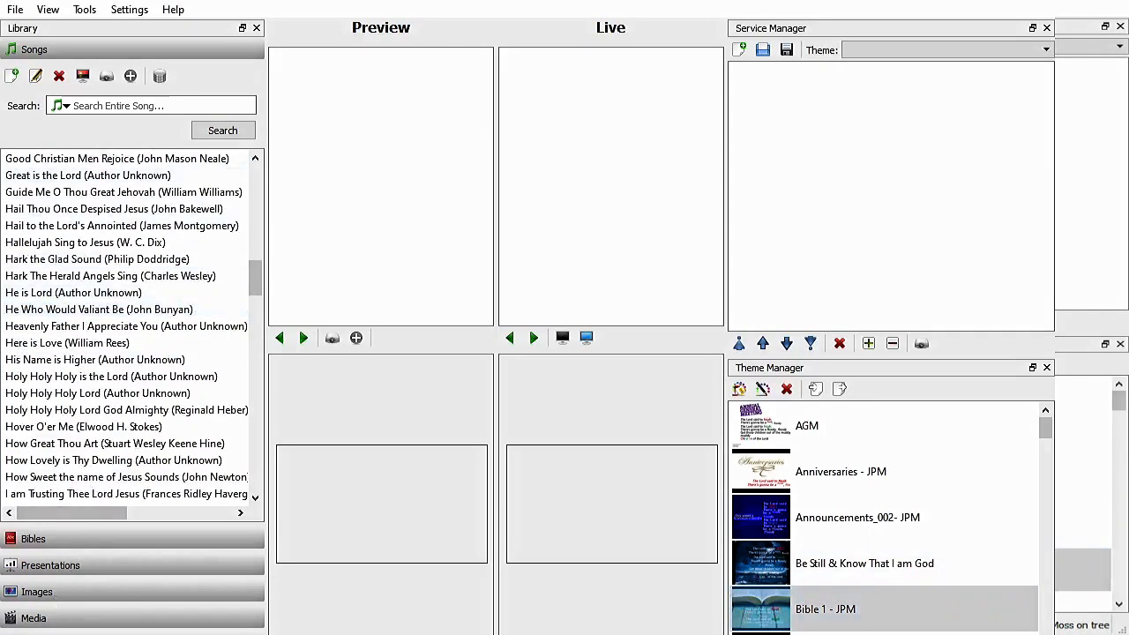
left_click(64, 634)
left_click(70, 54)
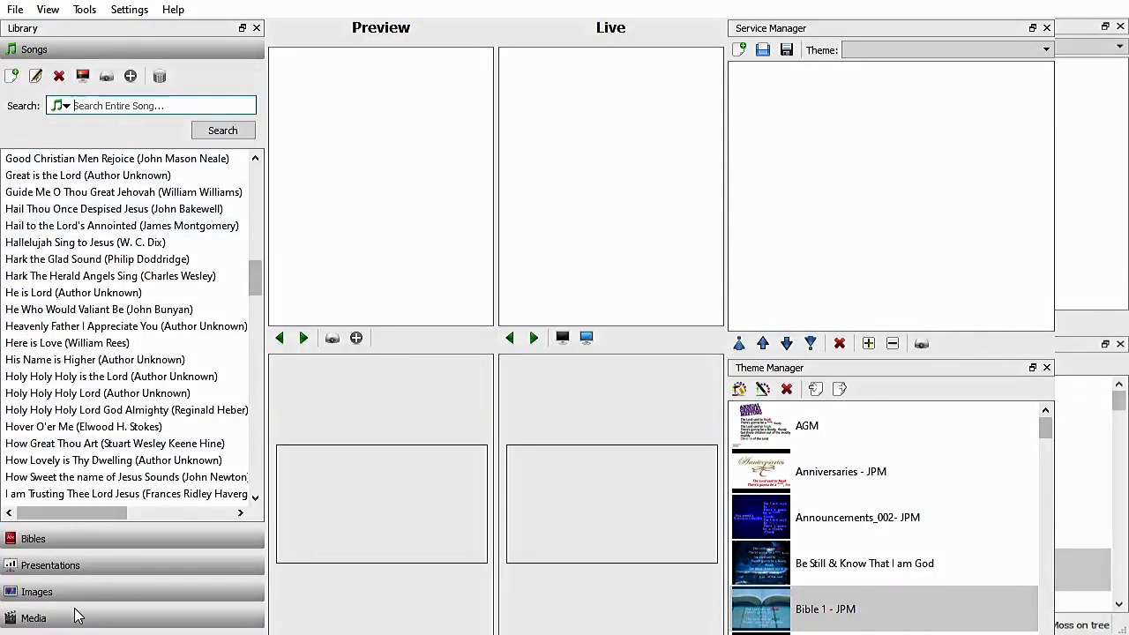
scroll(863, 540, "down", 8)
scroll(863, 541, "down", 3)
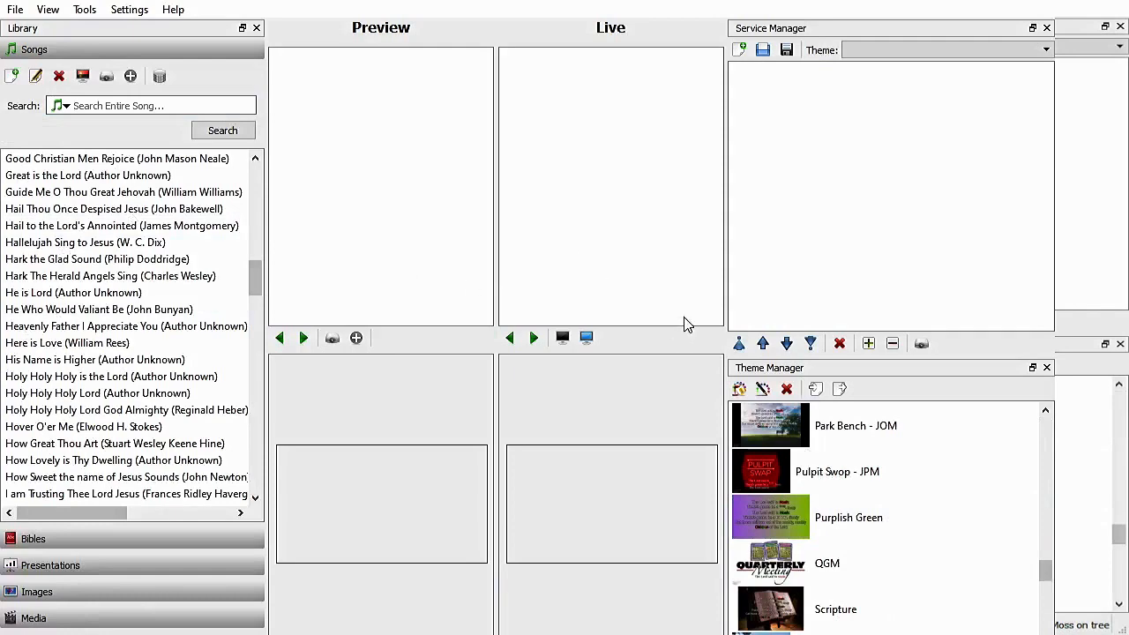
scroll(170, 269, "up", 14)
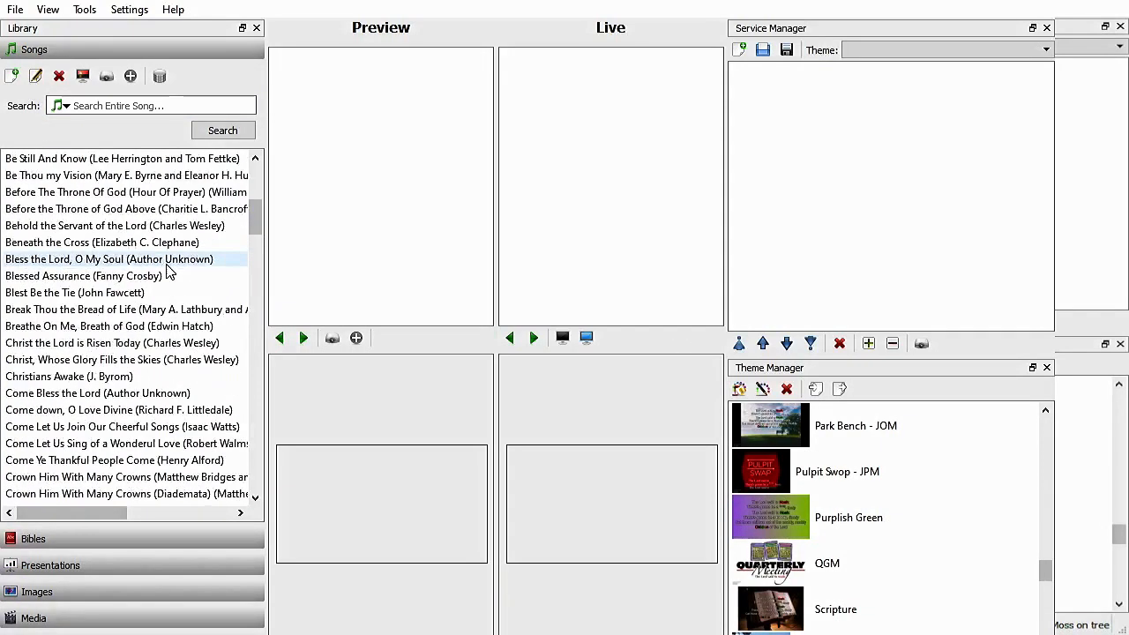